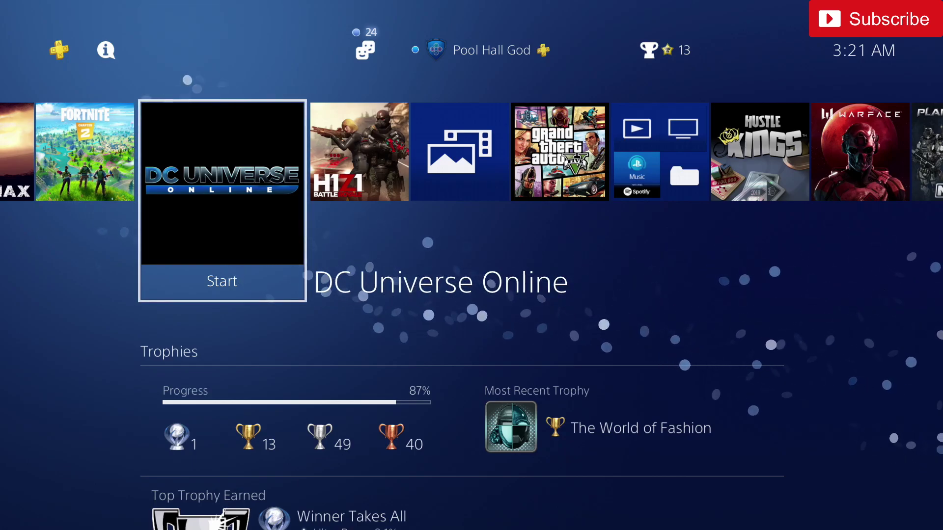
Step: Go through the PS4 function bar's Settings to Remote Play Connection Settings and open it
key(Right)
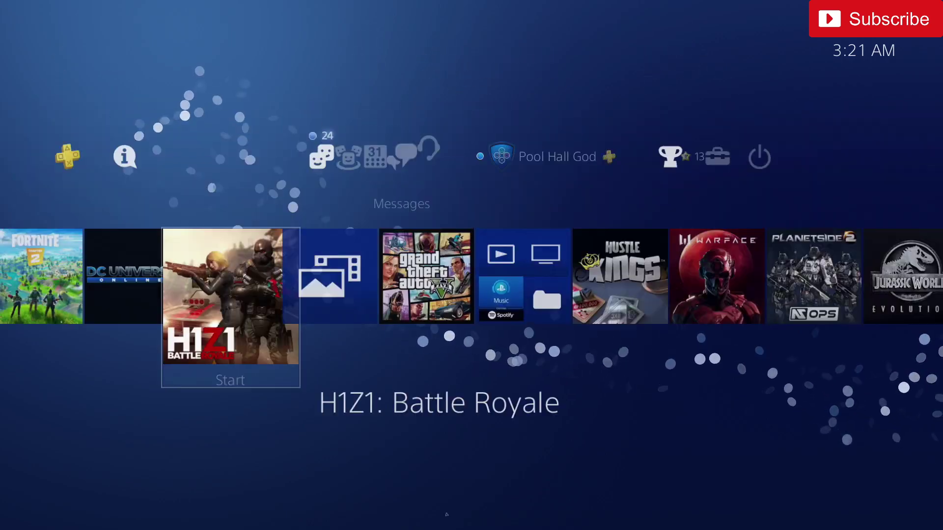
key(Up)
key(Right)
key(Right)
key(Return)
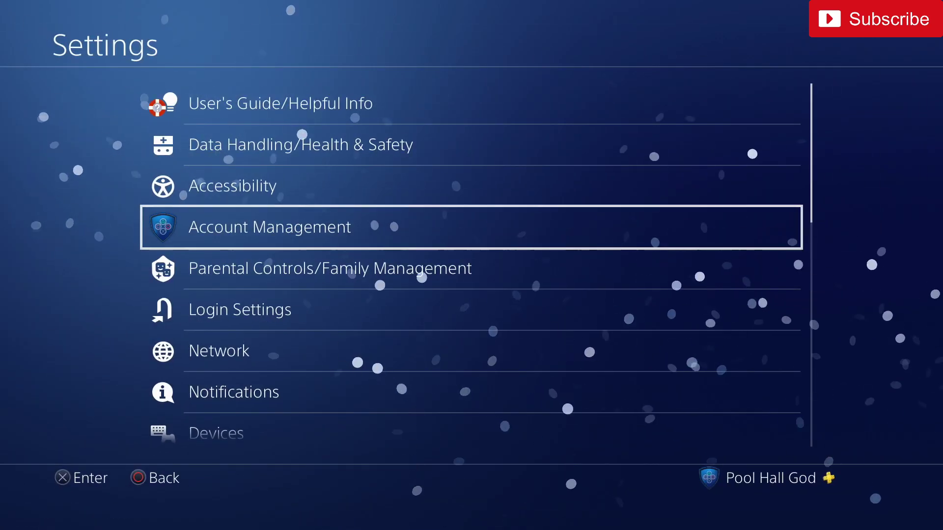
key(Down)
key(Down)
key(Down)
key(Down)
key(Down)
key(Down)
key(Down)
key(Down)
key(Down)
key(Down)
key(Down)
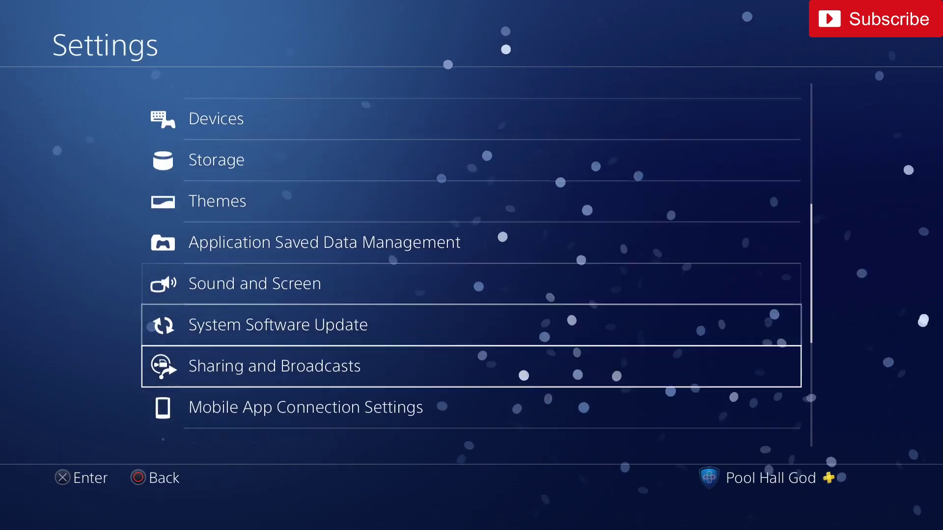
key(Down)
key(Down)
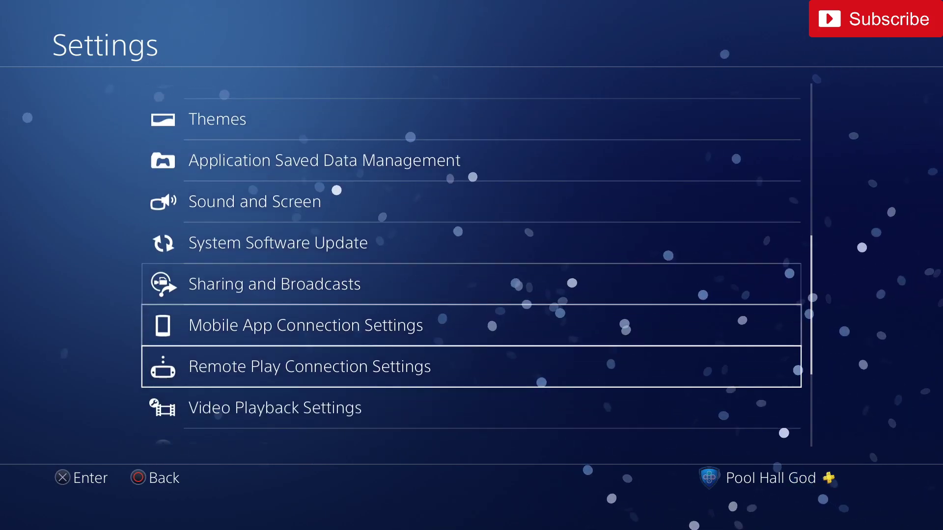
key(Return)
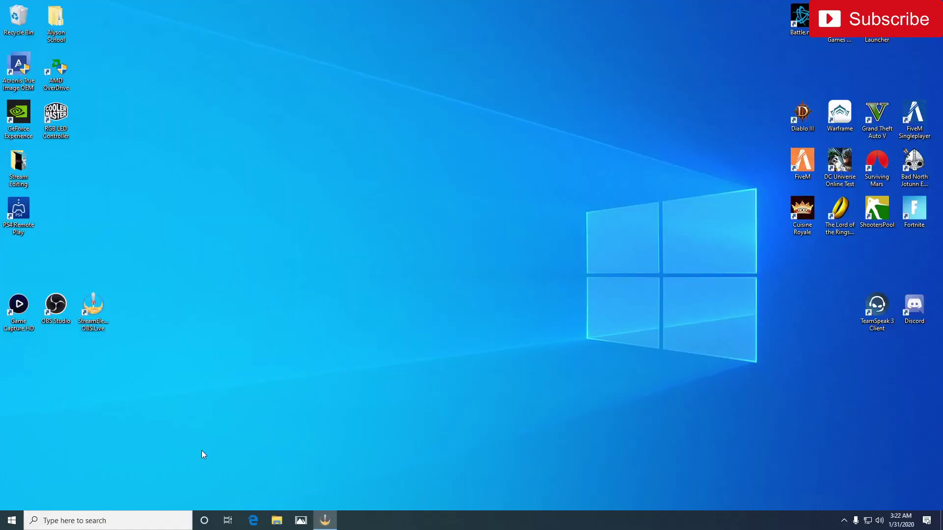
Step: Launch Microsoft Edge and search Google for 'remote play ps4'
click(253, 522)
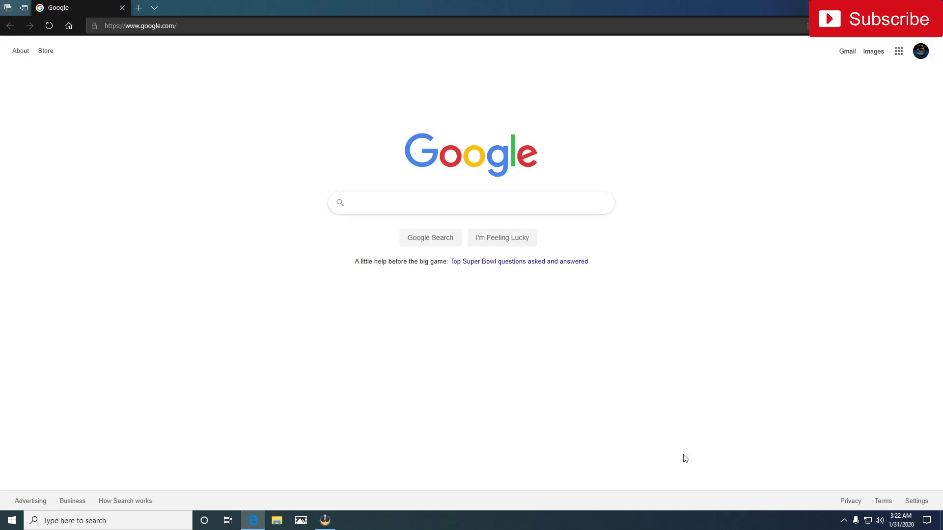
click(390, 206)
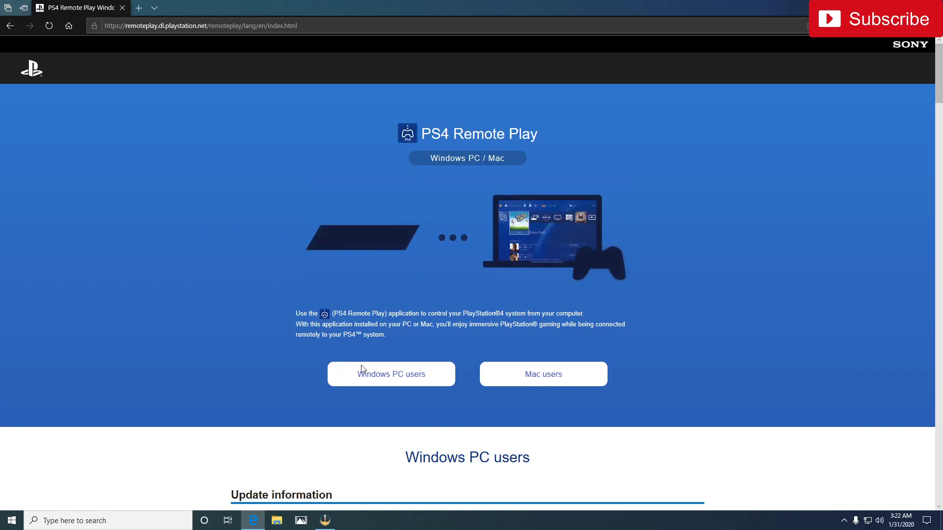
Step: Jump to the Windows PC users section, download RemotePlayInstaller.exe and close the download prompt
click(440, 382)
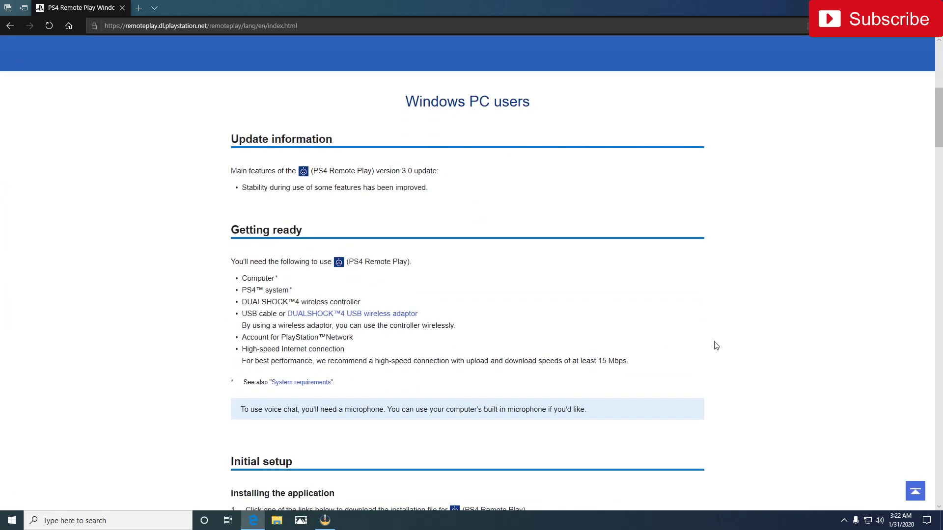
scroll(716, 343, down, 6)
scroll(717, 345, up, 3)
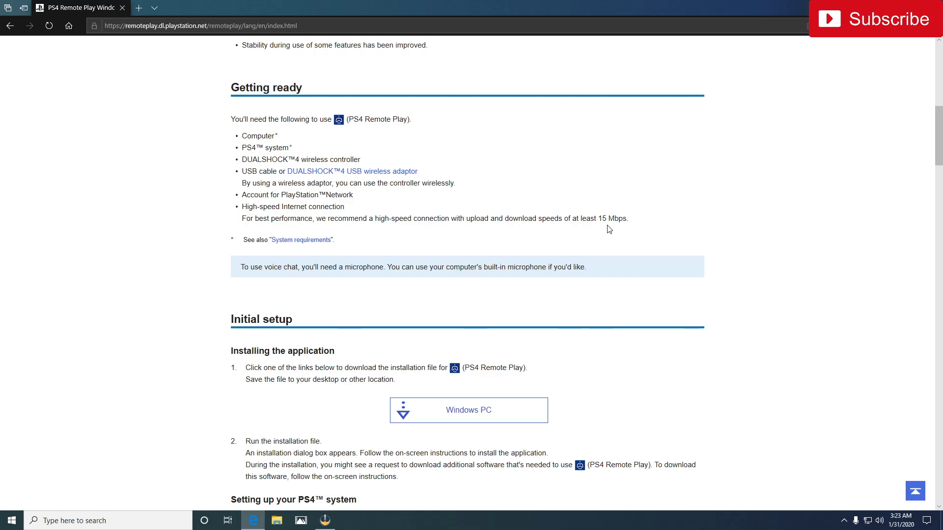
scroll(609, 229, down, 4)
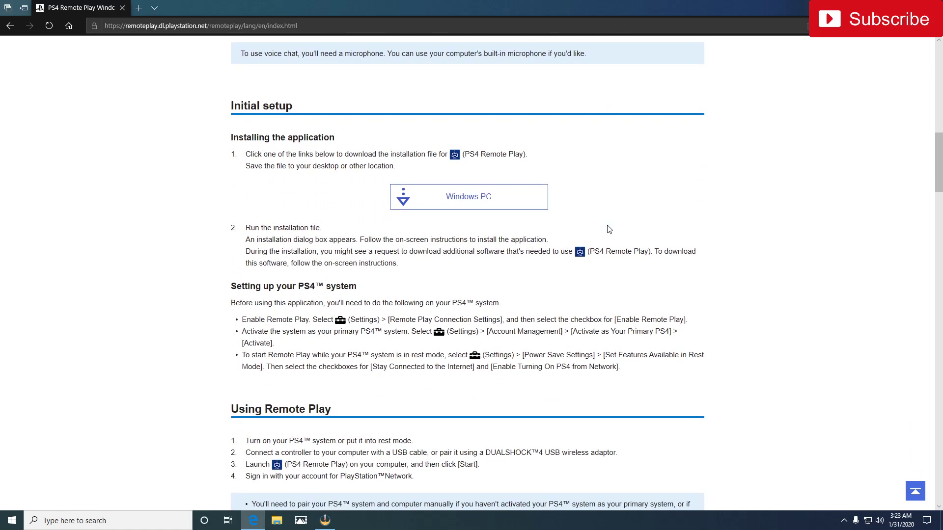
click(448, 206)
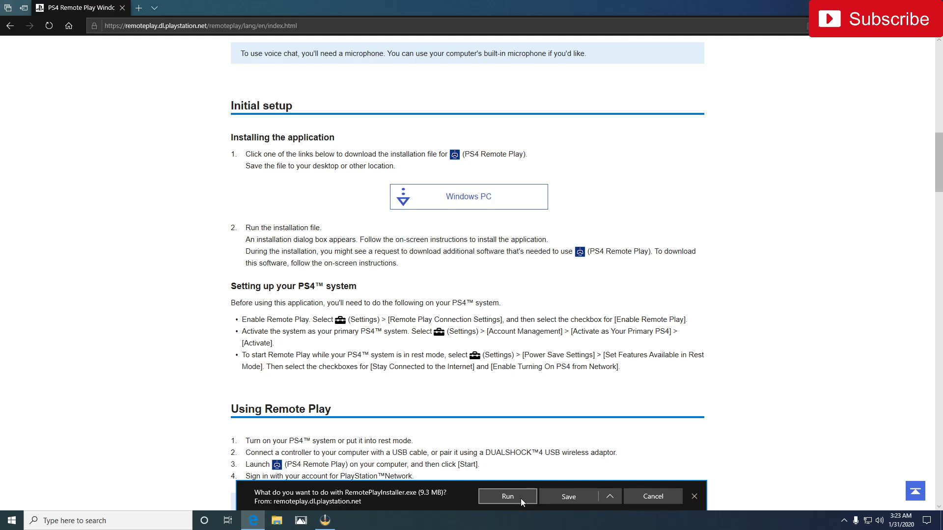
click(695, 497)
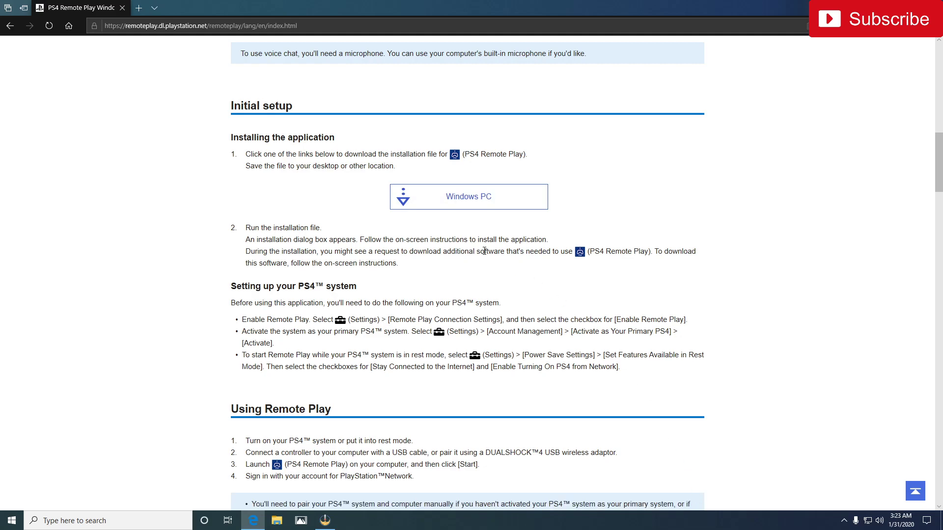
scroll(484, 250, down, 10)
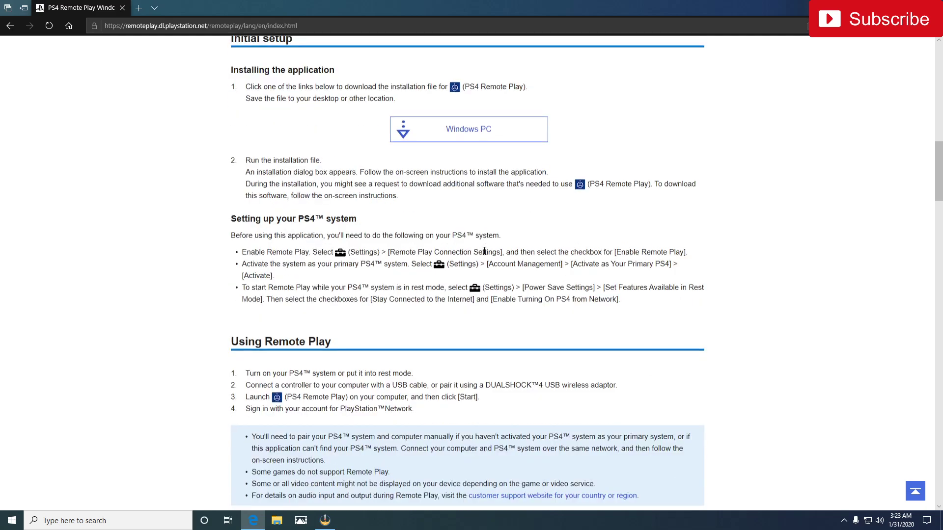
Step: Scroll through the Windows PC system requirements on the Remote Play page
scroll(484, 251, down, 3)
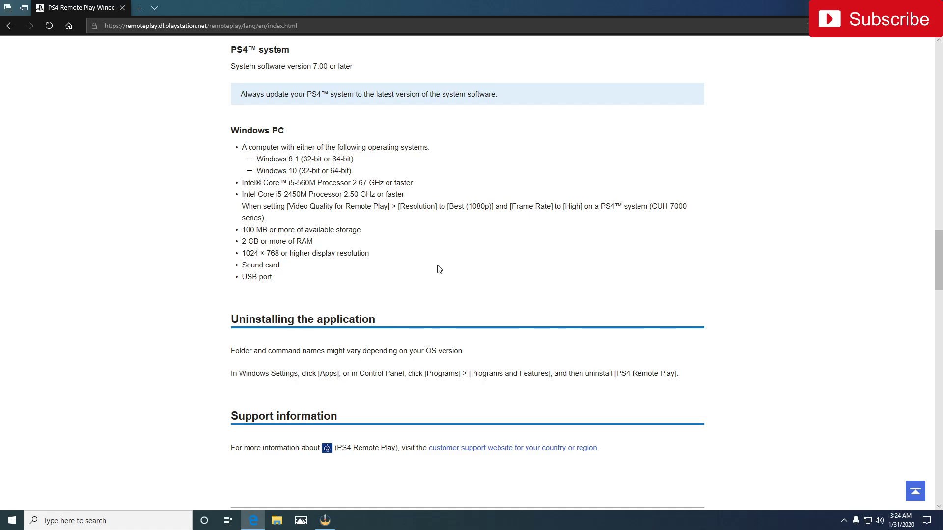
scroll(439, 269, down, 5)
scroll(439, 269, up, 7)
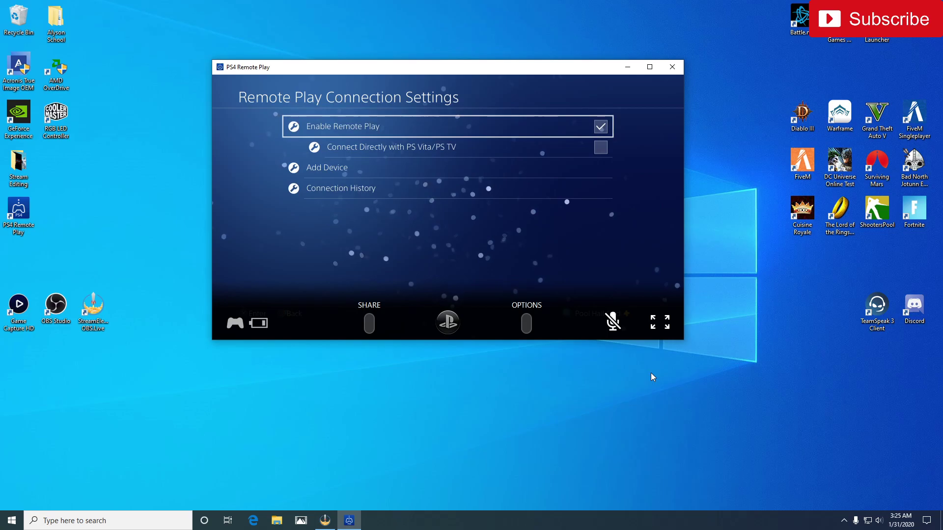
Step: Try Add Device in Remote Play, dismiss the 'Cannot use this feature' message, and return to OBS
key(Down)
key(Down)
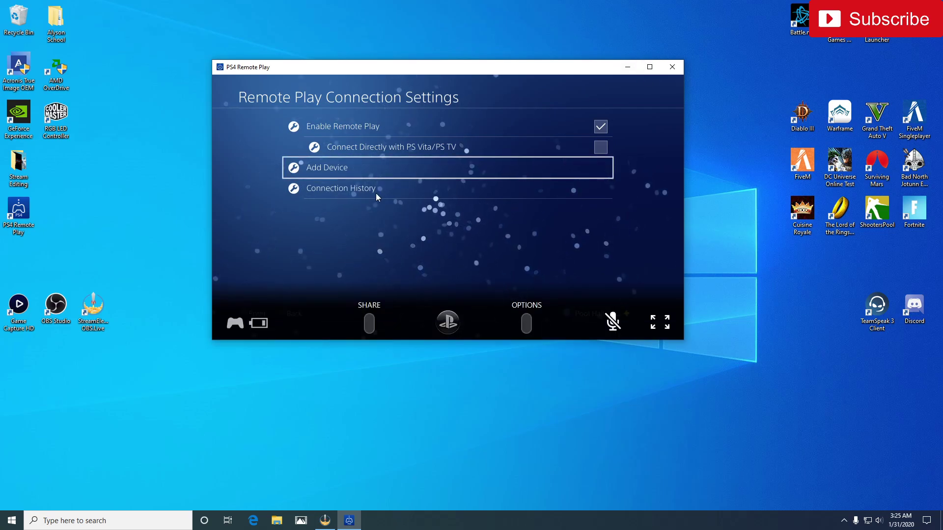
key(Return)
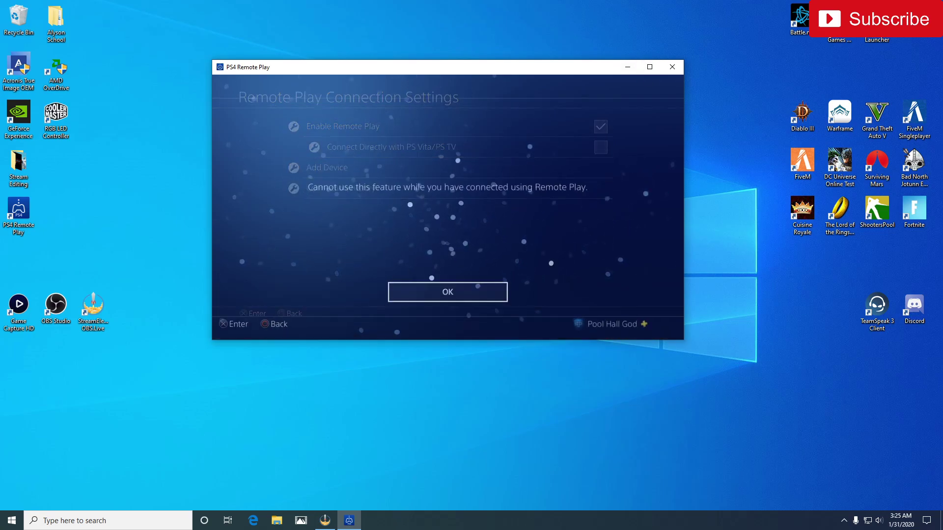
key(Return)
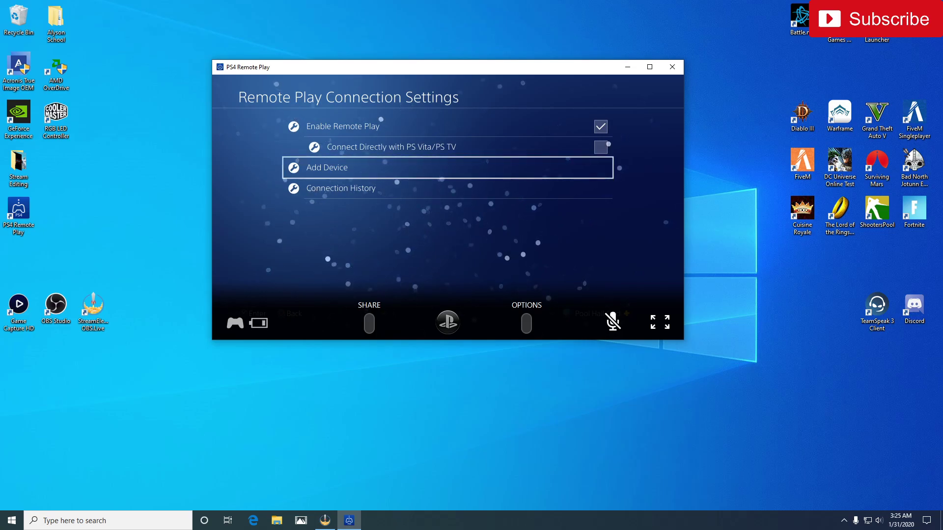
key(alt+Tab)
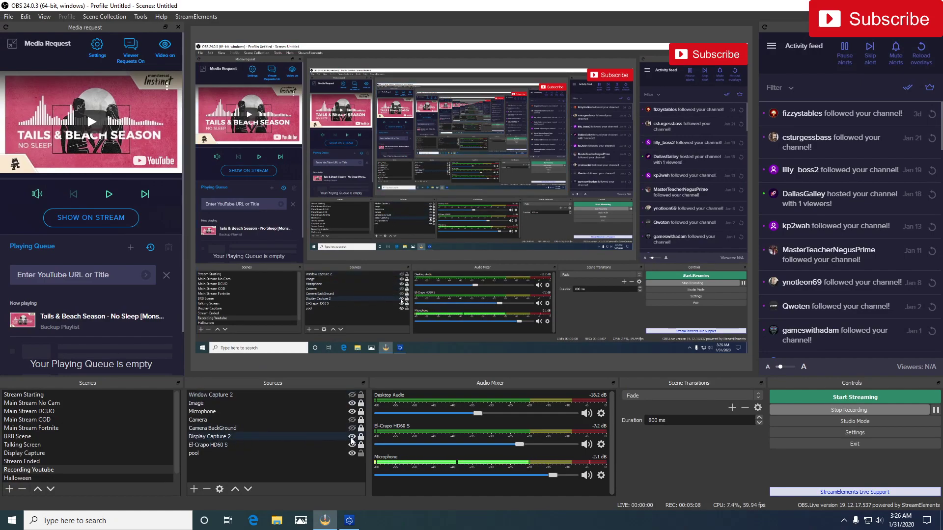
Step: Remove the existing Window Capture 2 source from OBS Sources
click(214, 396)
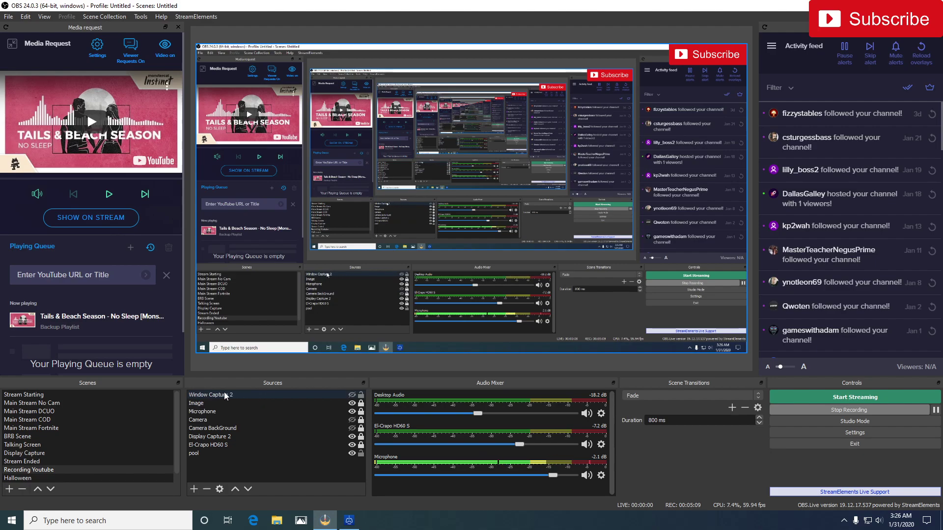
click(225, 396)
click(205, 491)
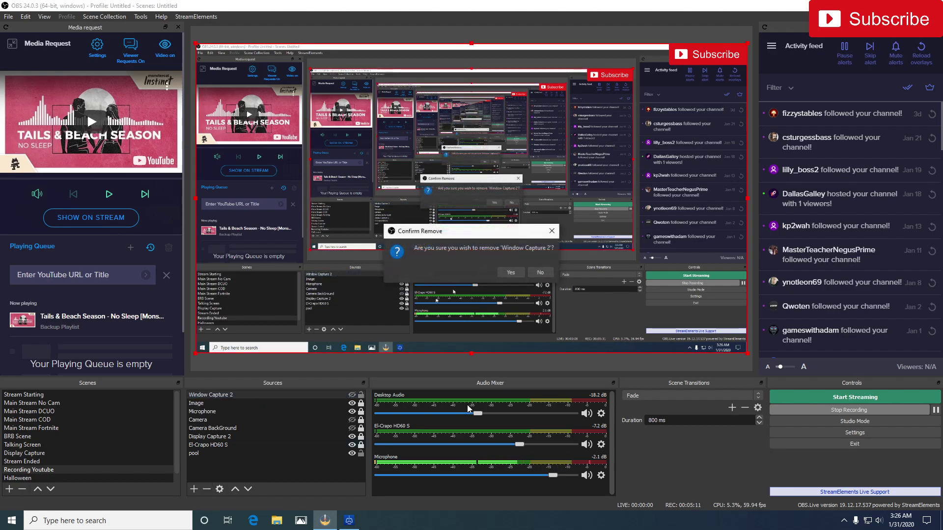
click(503, 274)
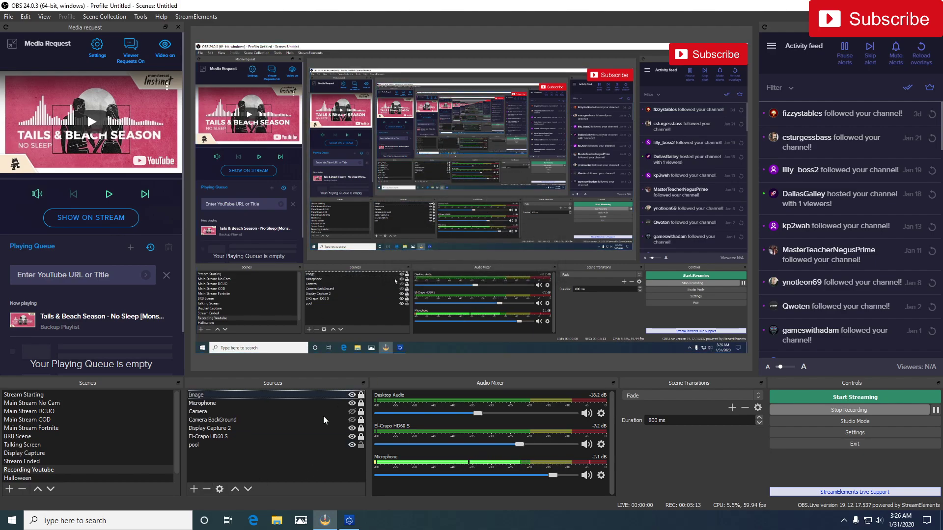
Step: Add a new Window Capture source set to [RemotePlay.exe]: PS4 Remote Play
click(193, 488)
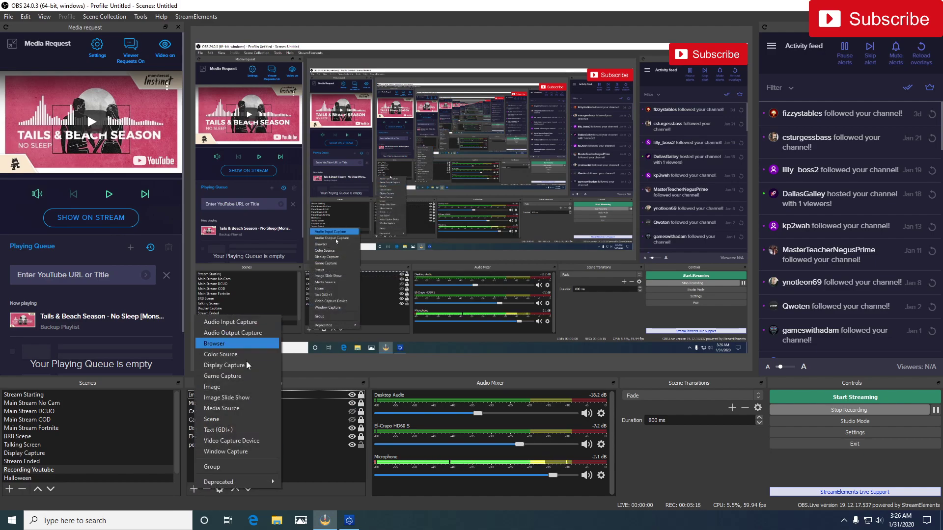
click(234, 453)
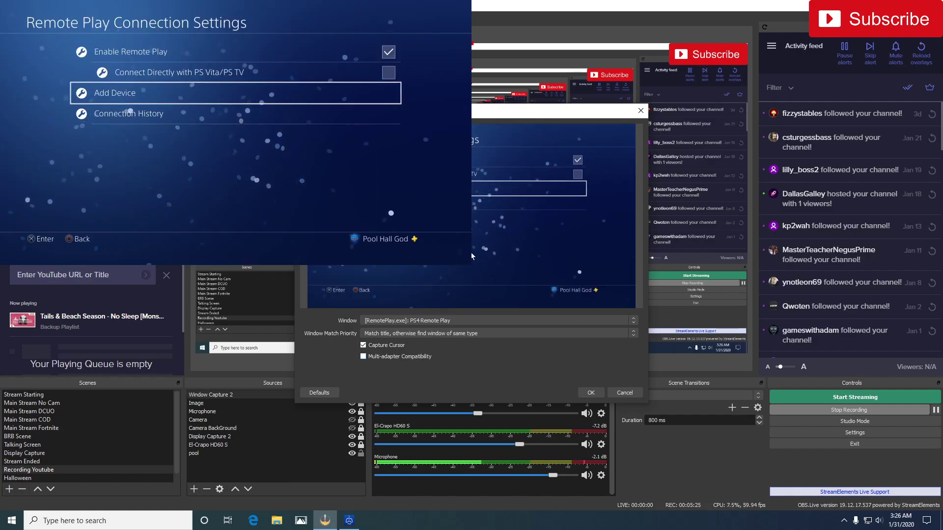
click(589, 392)
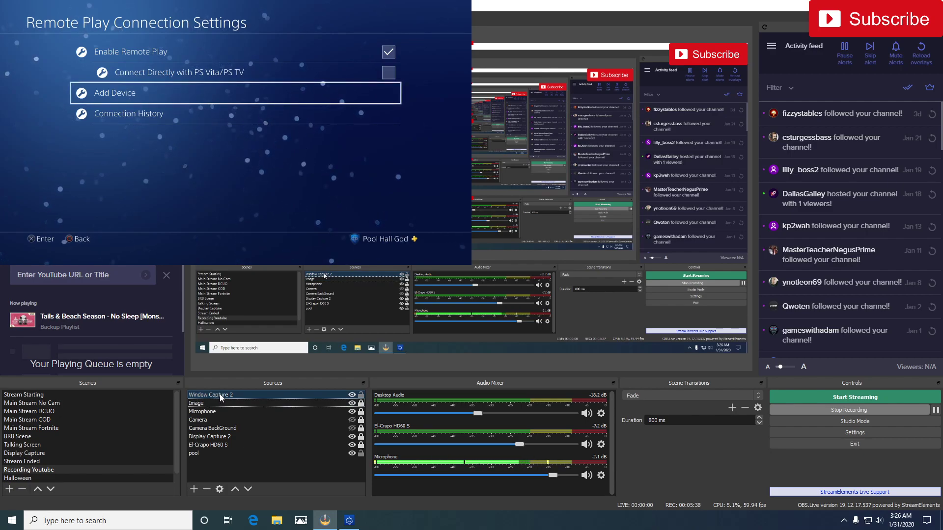
right_click(220, 393)
Step: Fit Window Capture 2 to the screen and back out to the PS4 home screen
mouse_move(282, 298)
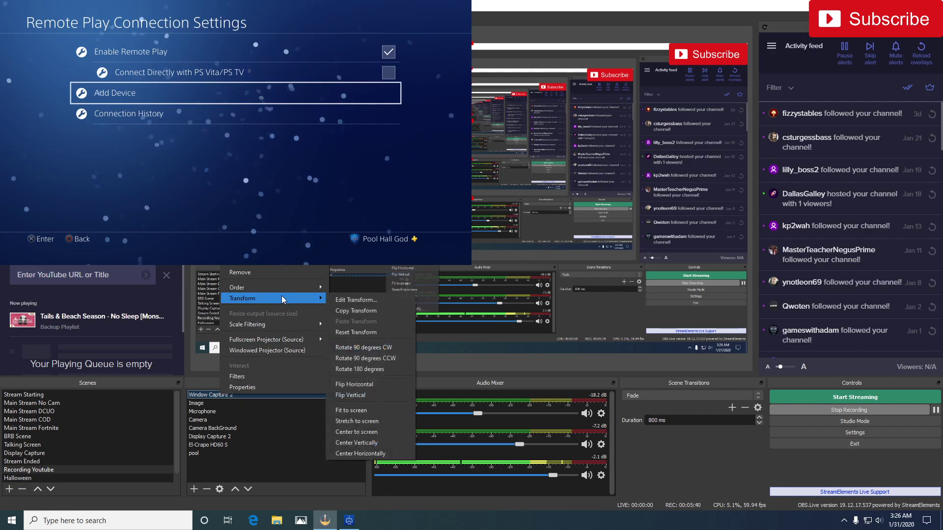
click(357, 410)
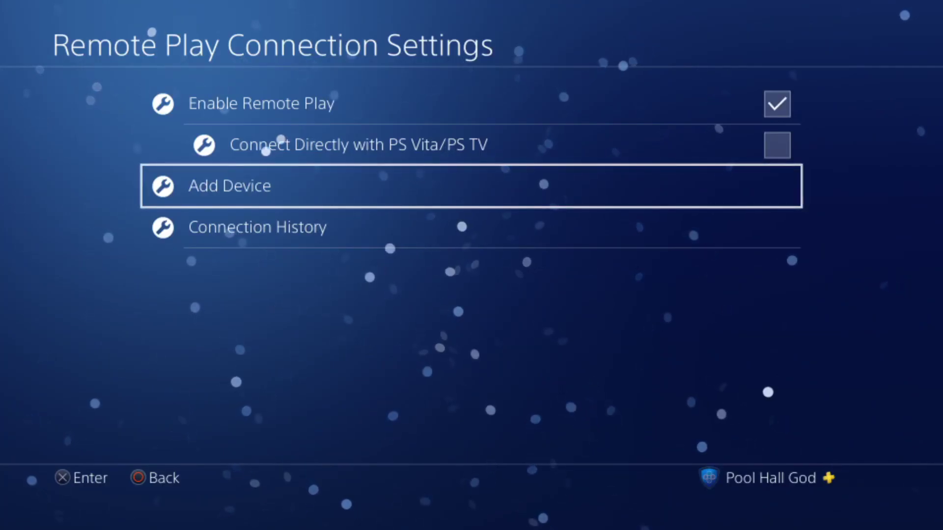
key(Escape)
key(Escape)
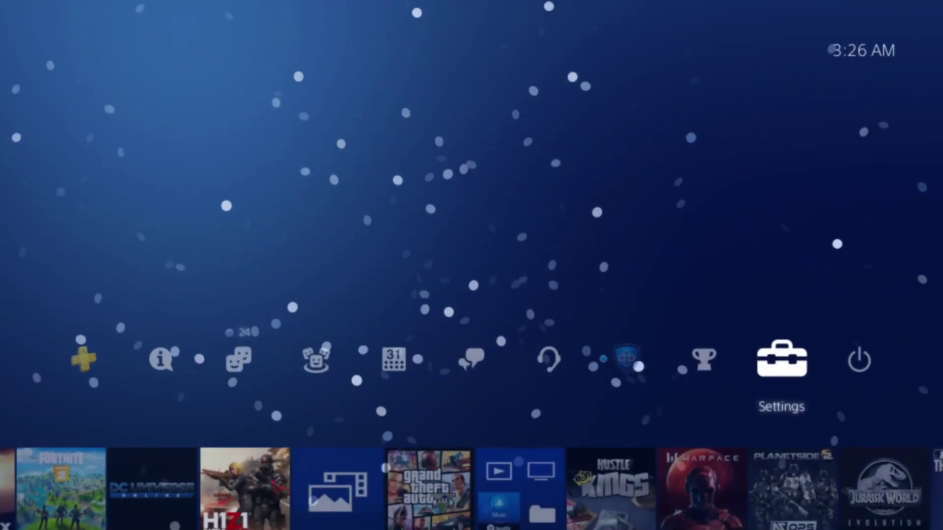
Step: Move along the PS4 home screen's function bar and game row, ending on the Capture Gallery tile
key(Right)
key(Left)
key(Left)
key(Left)
key(Left)
key(Left)
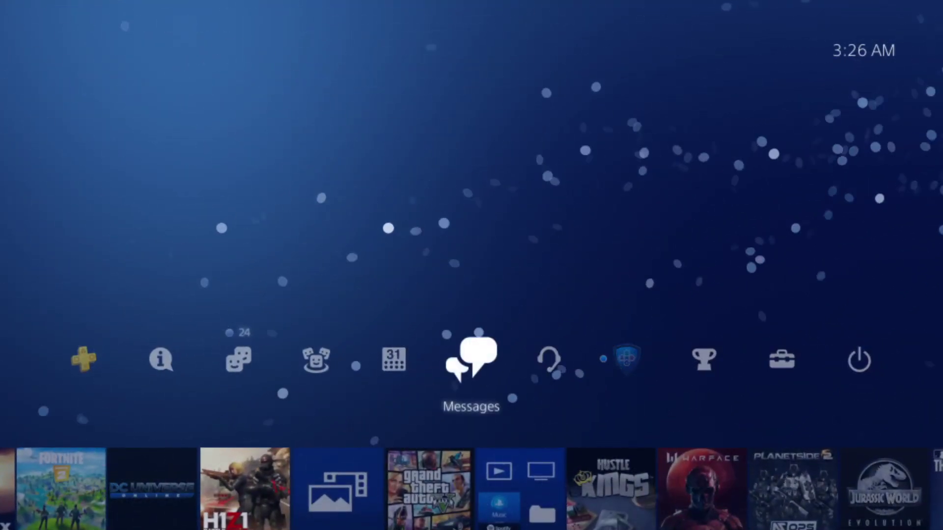
key(Down)
key(Right)
key(Right)
key(Right)
key(Right)
key(Right)
key(Right)
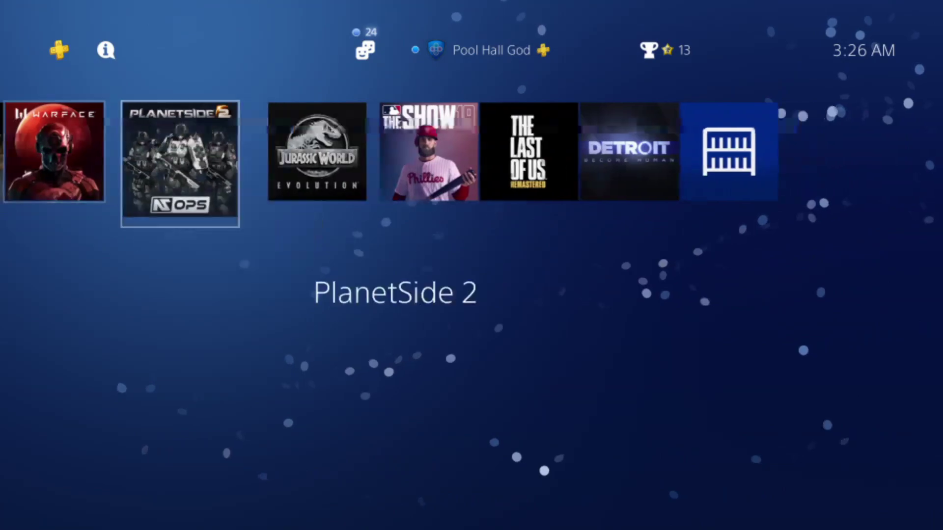
key(Right)
key(Right)
key(Left)
key(Left)
key(Left)
key(Left)
key(Left)
key(Left)
key(Left)
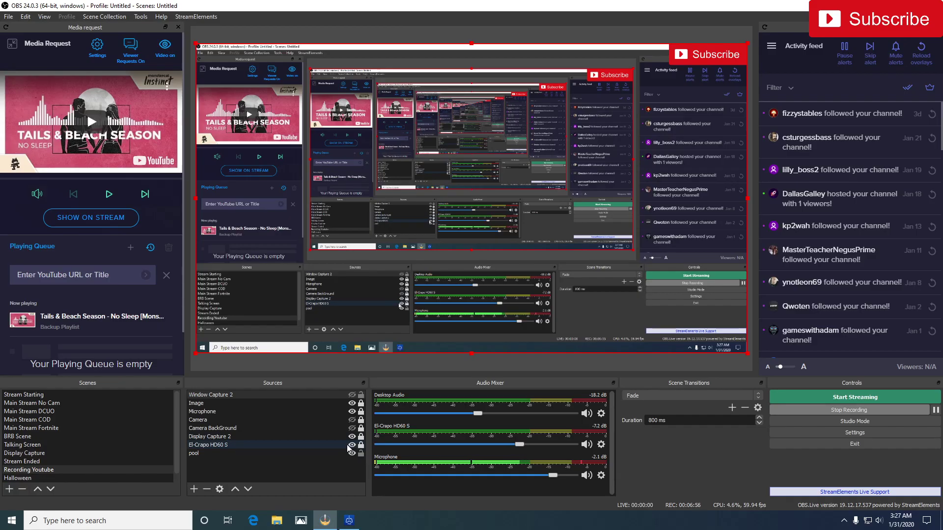
Step: Hide Display Capture 2 with its eye icon to reveal the PS4 feed
click(351, 437)
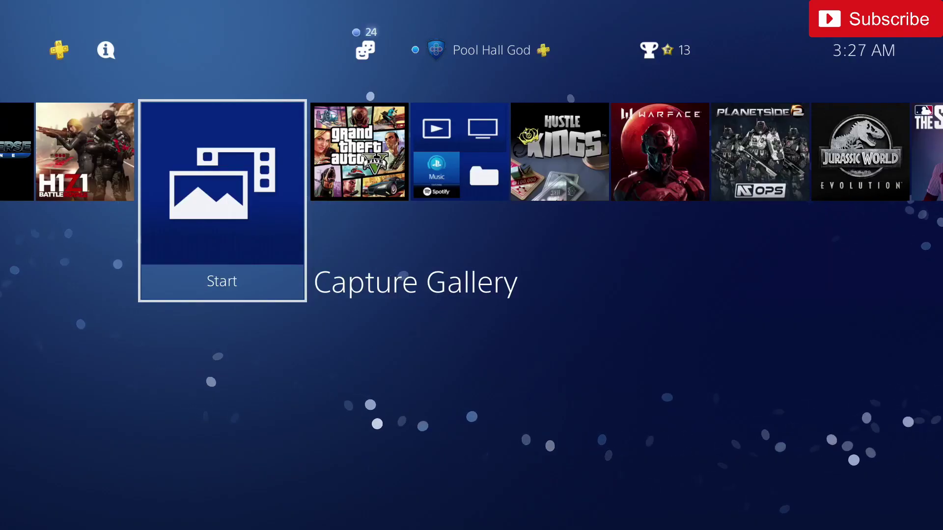